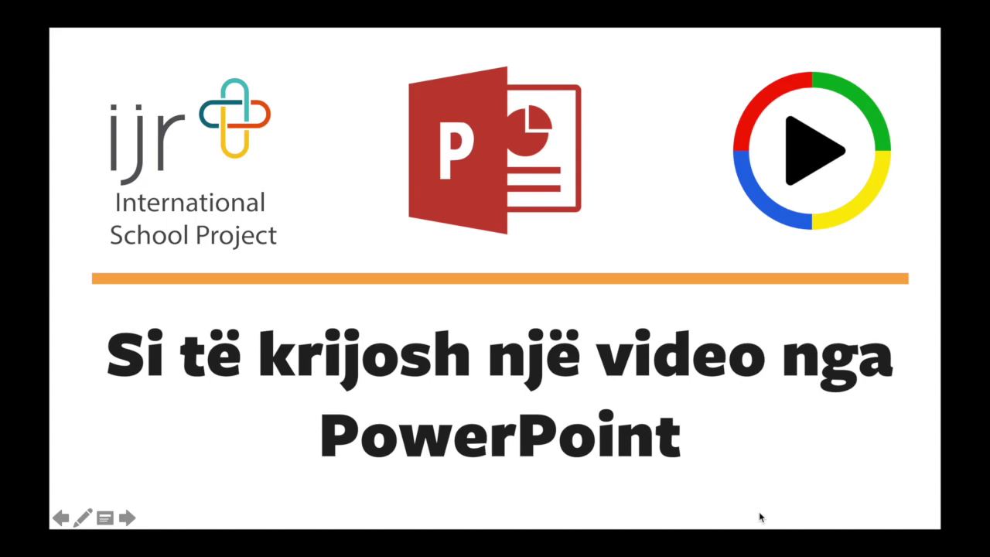
Advance one intro slide, then end the show and return to editing the Google Forms Training deck.
key("Right")
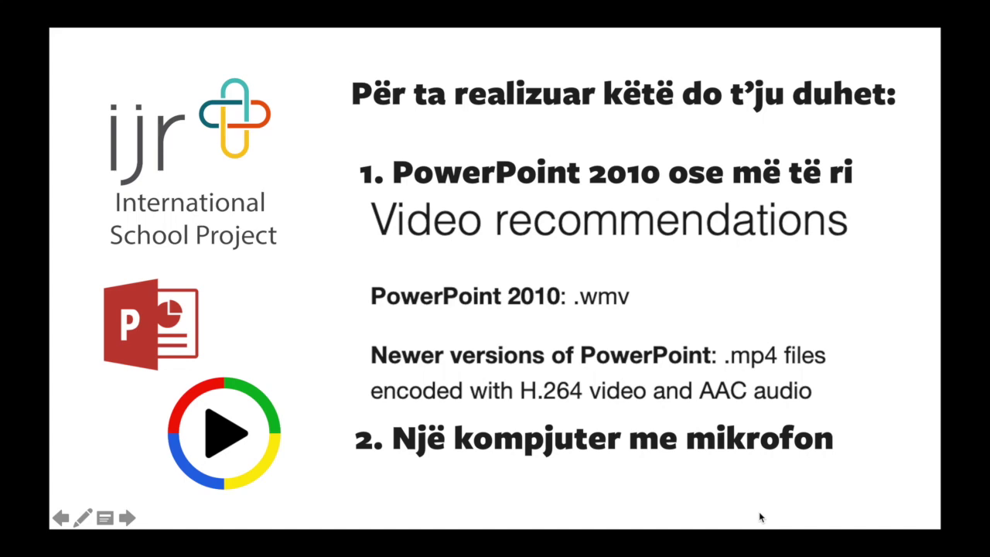
key("Escape")
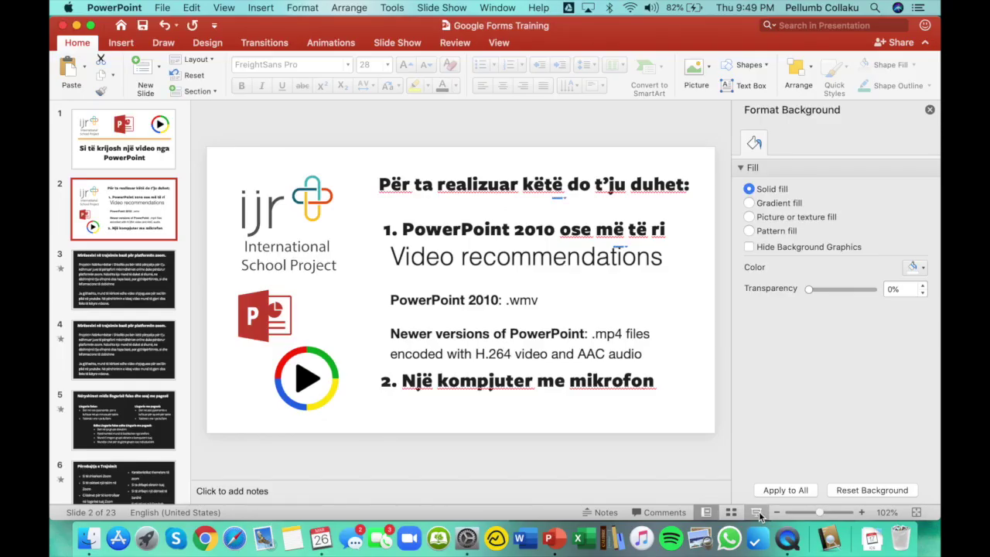
Open the recent 8-slide presentation 'Shembull mesimi'.
left_click(503, 7)
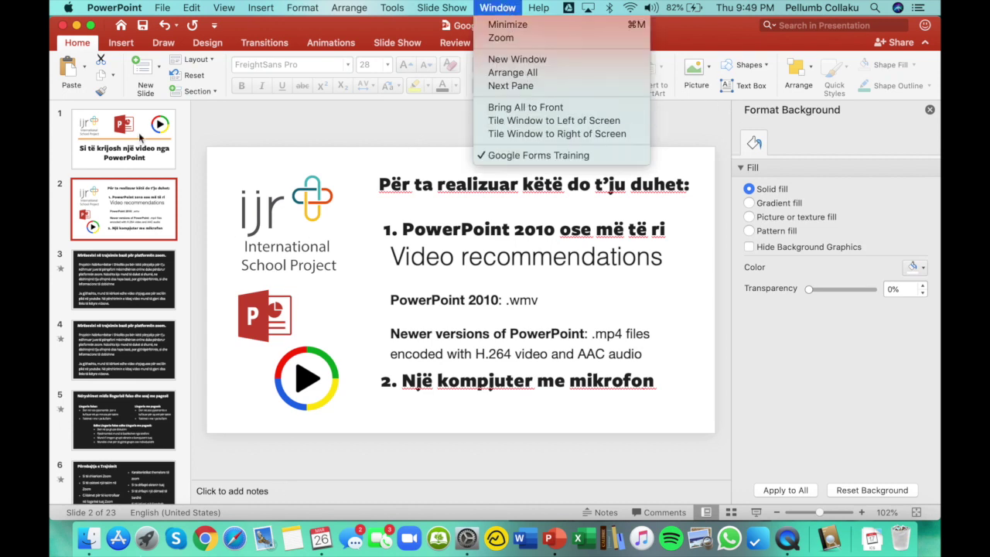
left_click(161, 10)
left_click(160, 10)
left_click(160, 9)
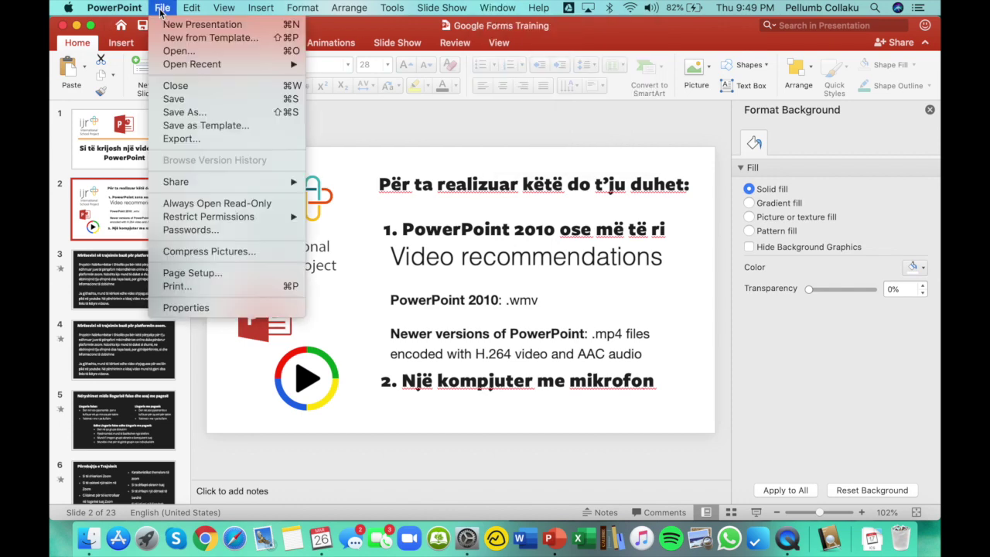
mouse_move(192, 64)
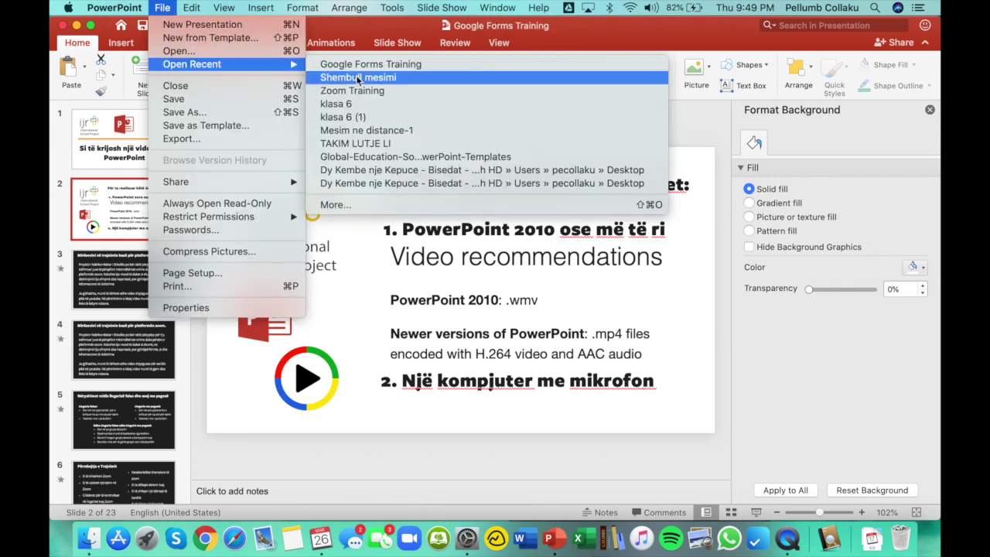
left_click(358, 79)
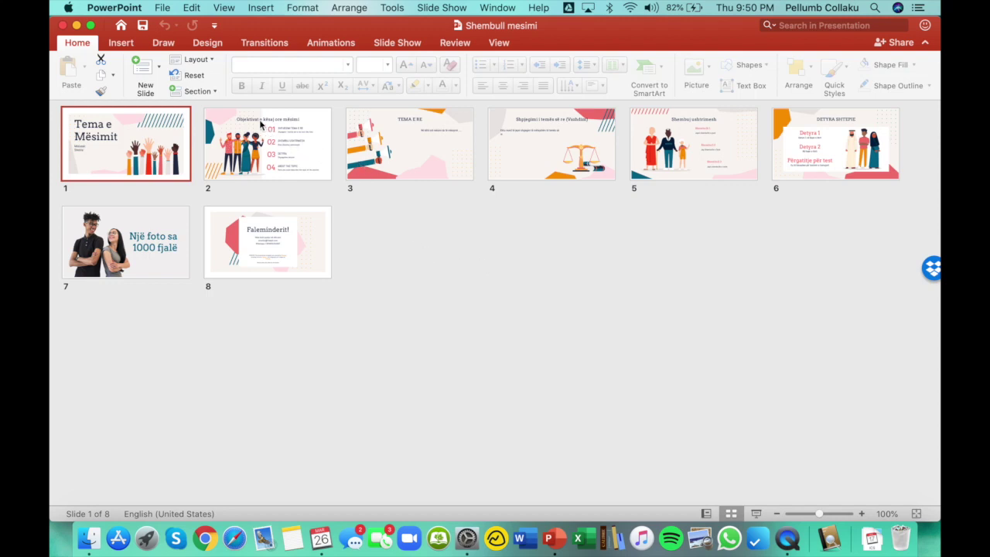
Start Record Slide Show from slide 1 and advance to slide 2.
left_click(395, 44)
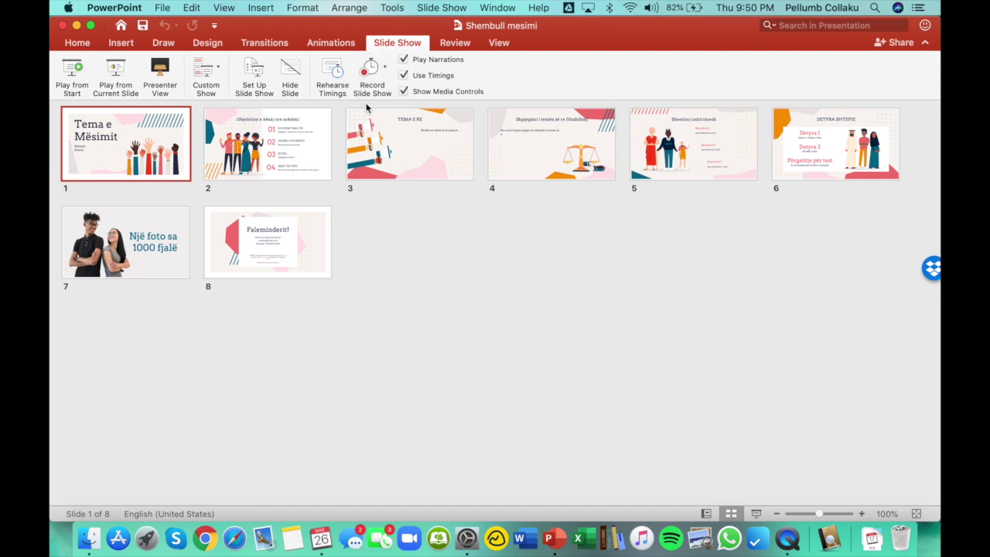
left_click(386, 77)
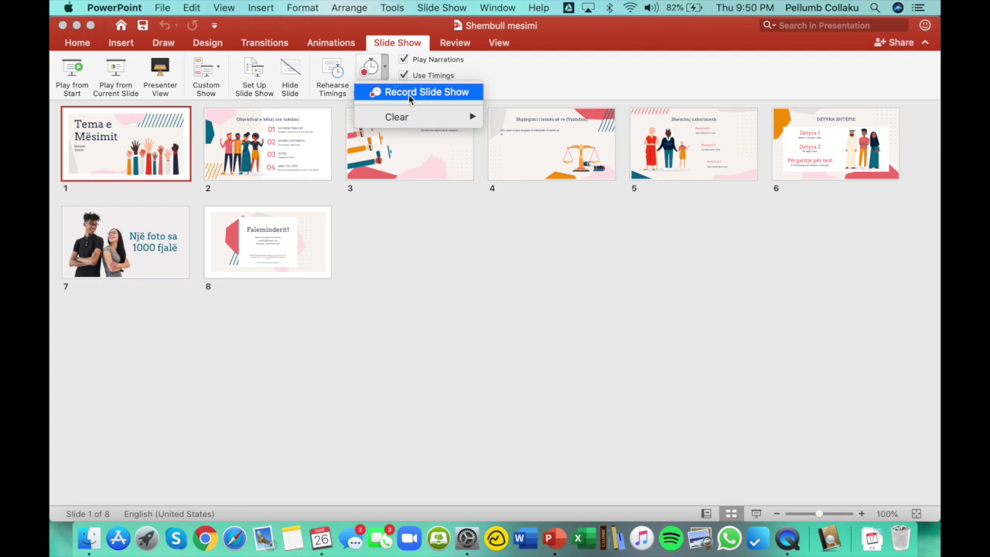
left_click(408, 94)
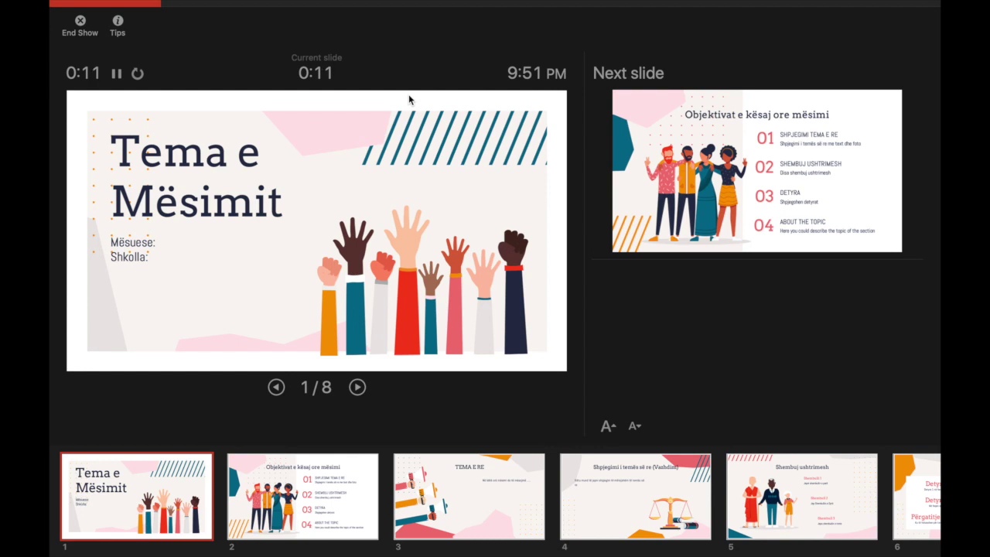
key("Right")
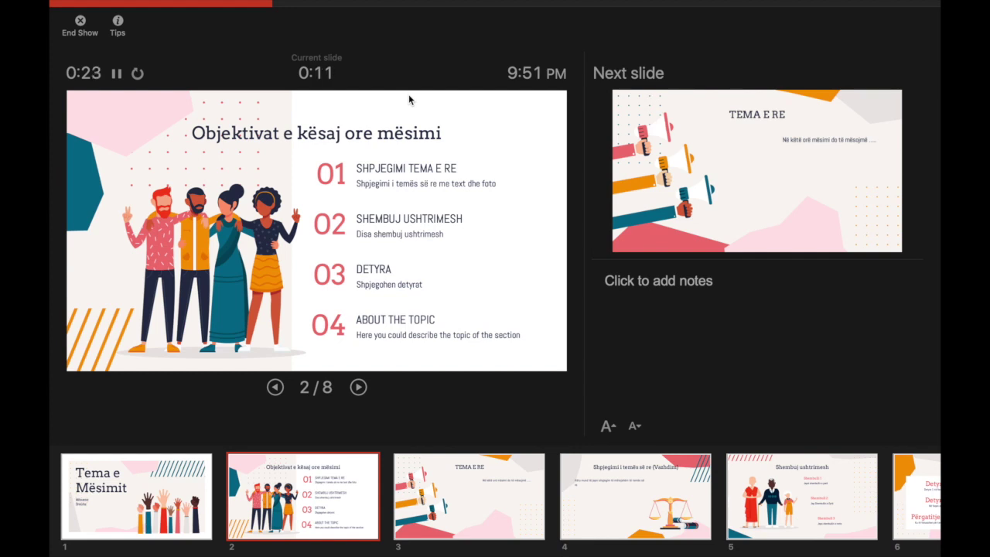
Narrate and advance through slides 3 to 8, then stop the recording.
left_click(358, 389)
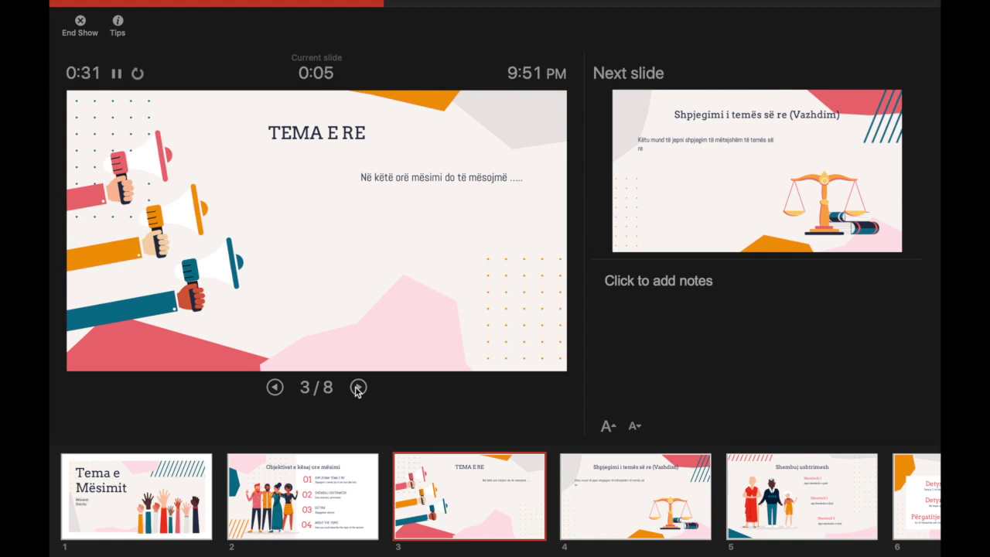
left_click(357, 389)
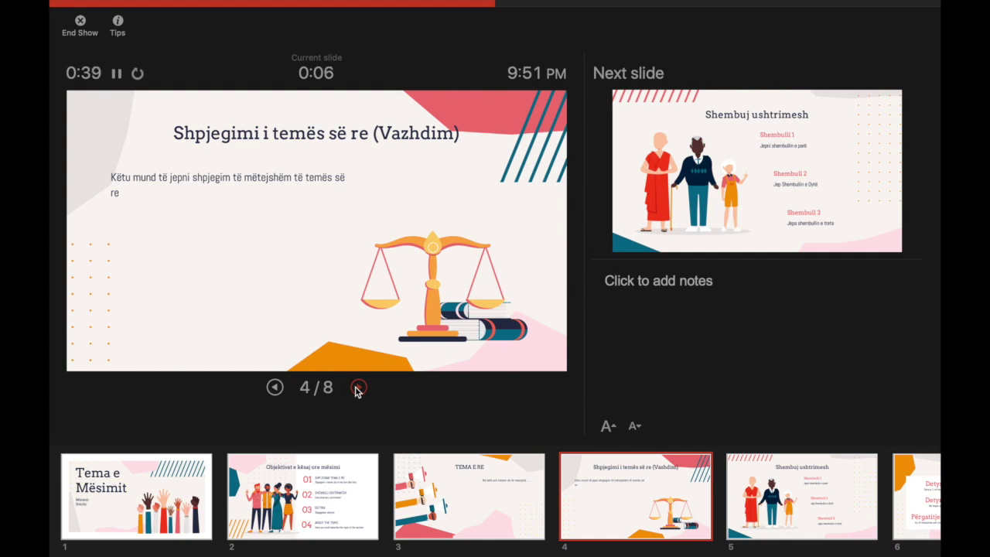
left_click(358, 387)
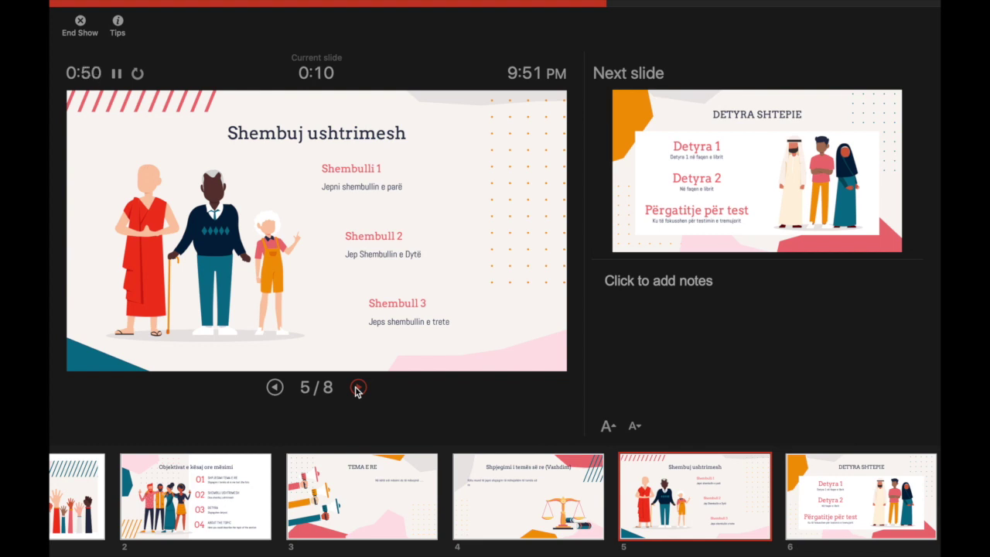
left_click(358, 389)
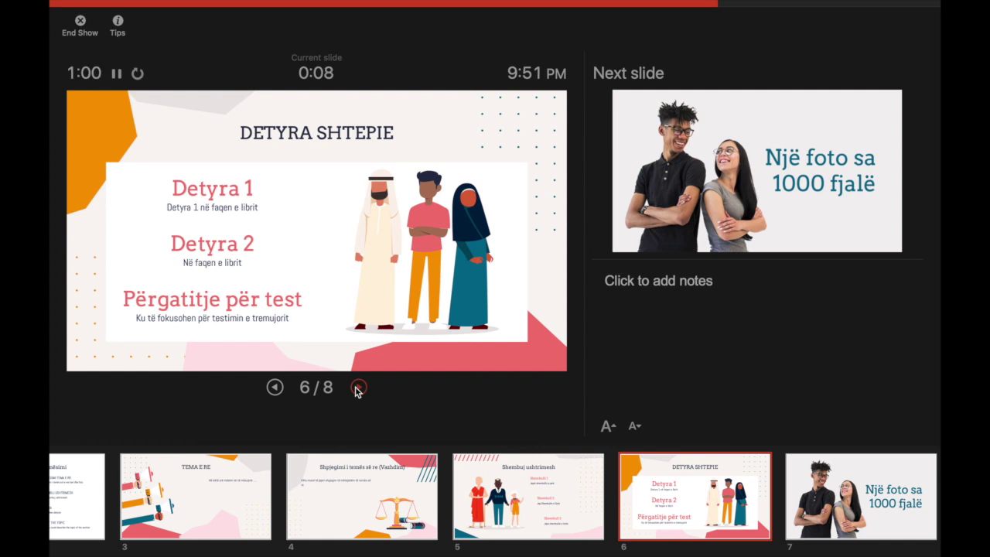
left_click(358, 387)
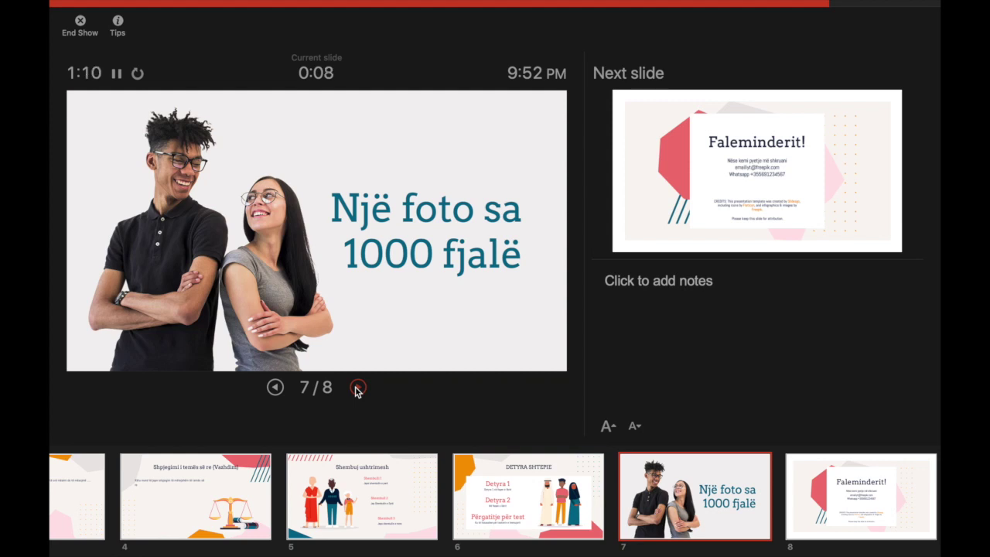
left_click(358, 387)
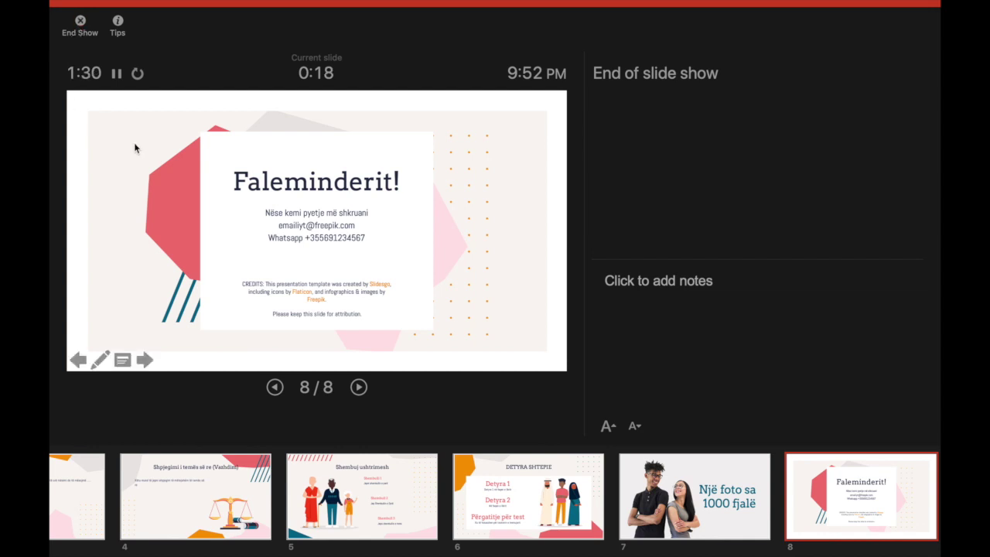
left_click(79, 29)
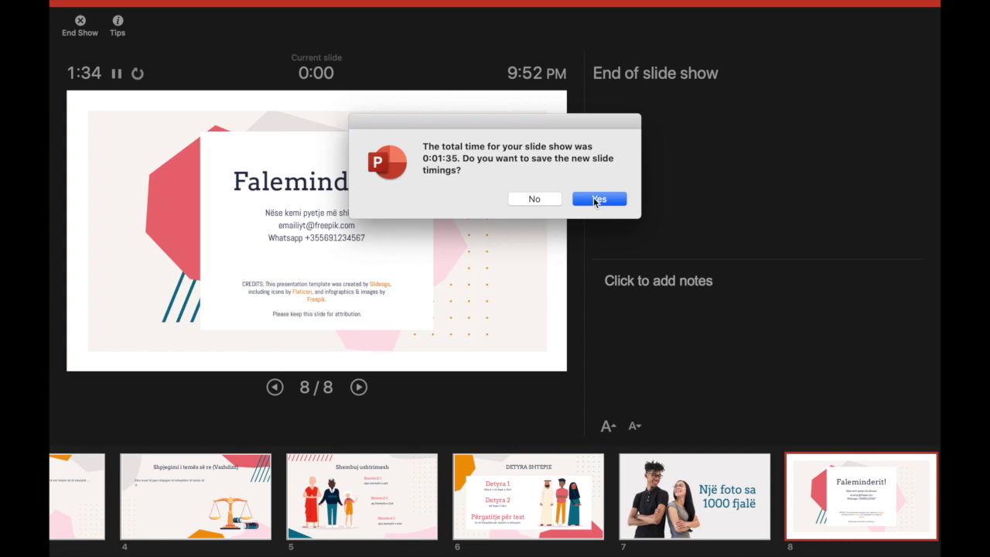
Keep the newly recorded slide timings, totalling 1:35.
left_click(597, 200)
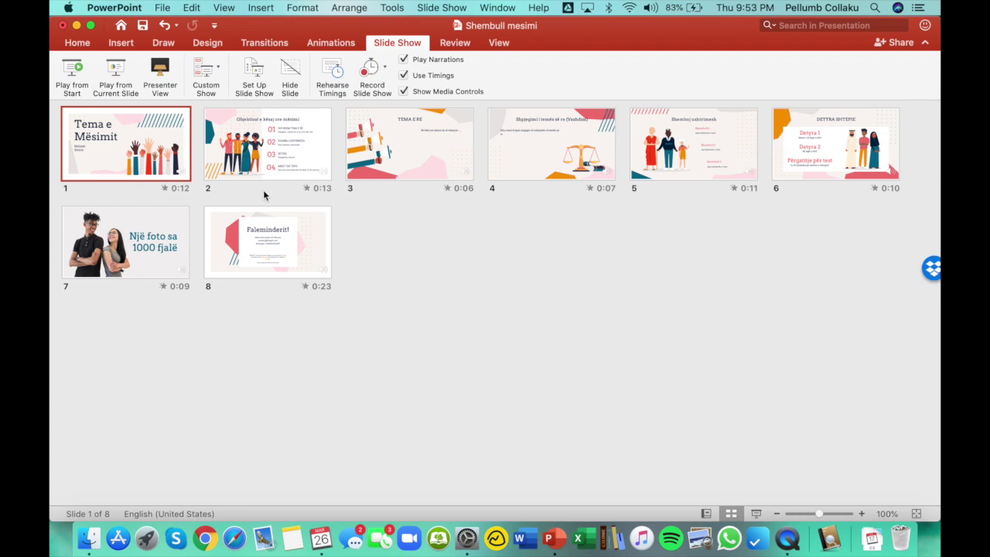
Zoom the Slide Sorter to 170% so thumbnails show three per row.
left_click(861, 514)
left_click(862, 515)
left_click(862, 515)
left_click(862, 515)
left_click(862, 514)
left_click(862, 514)
left_click(862, 515)
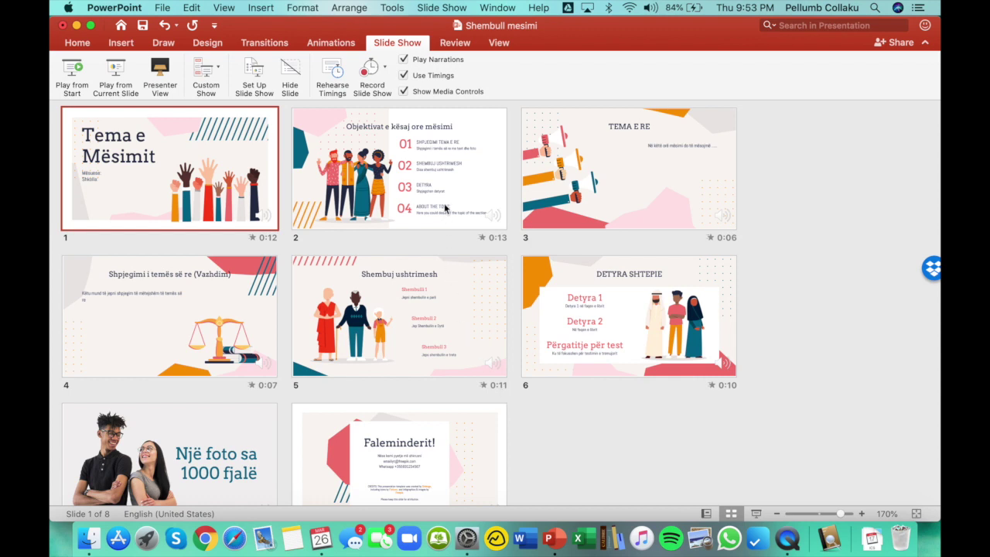
Select slide 3, TEMA E RE, and clear its recorded timing and narration.
left_click(641, 183)
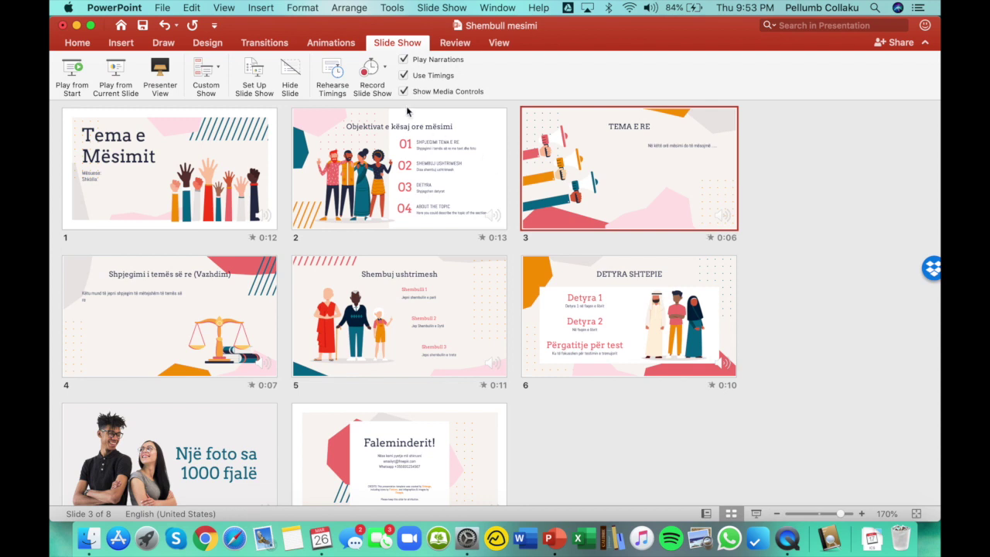
left_click(385, 70)
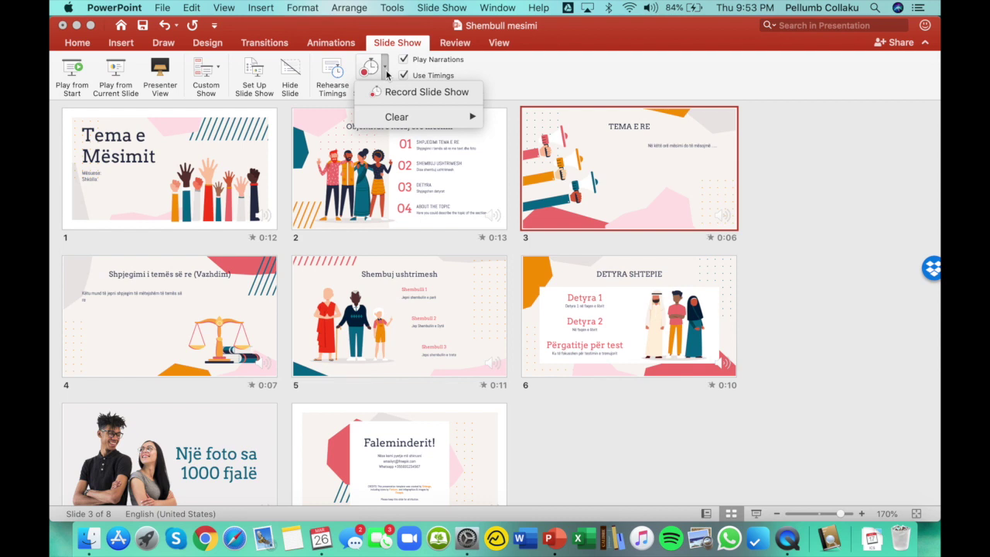
mouse_move(418, 117)
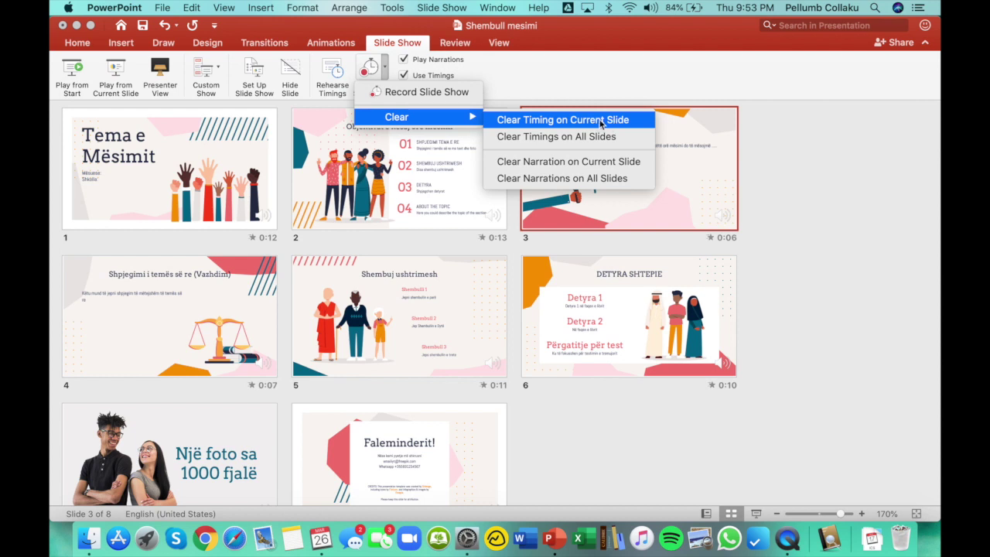
left_click(600, 122)
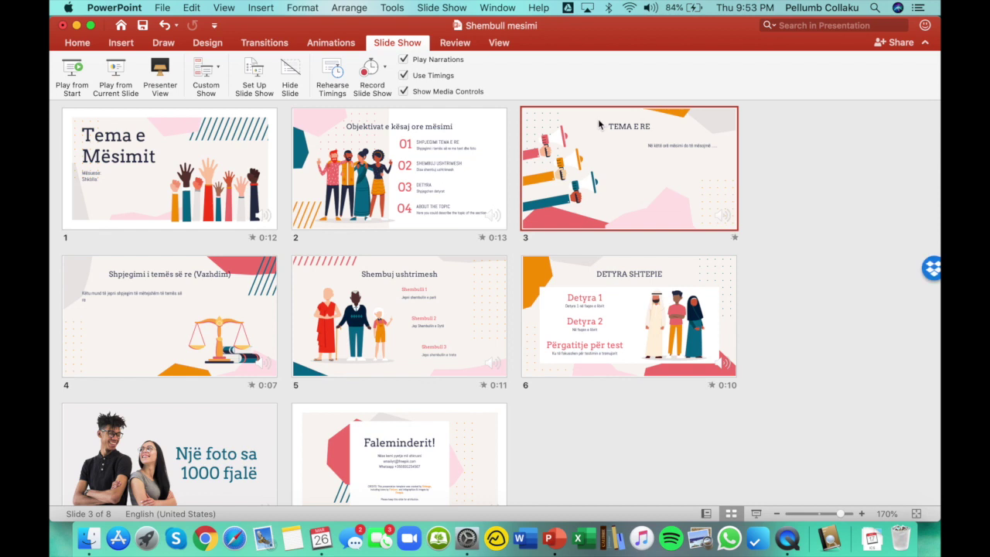
left_click(384, 67)
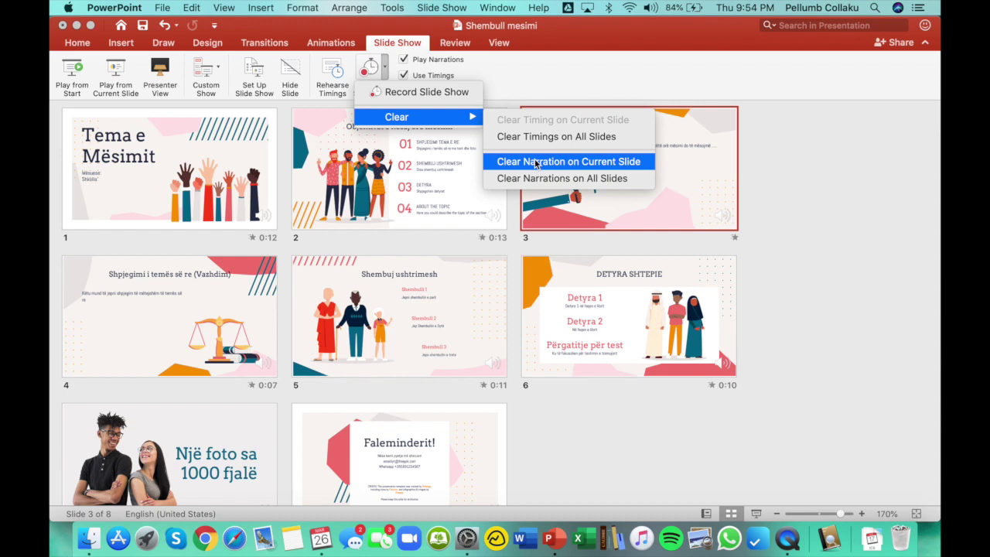
left_click(547, 164)
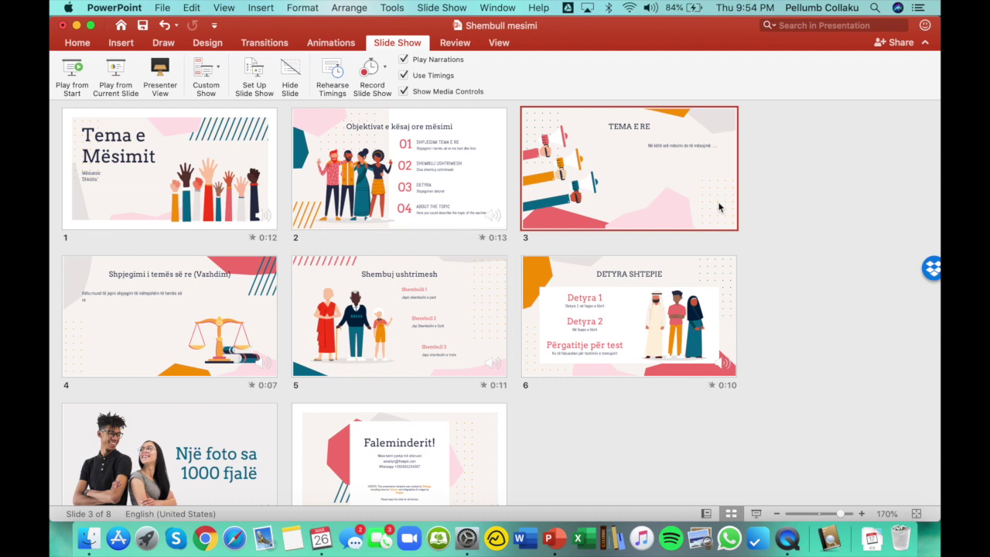
left_click(383, 68)
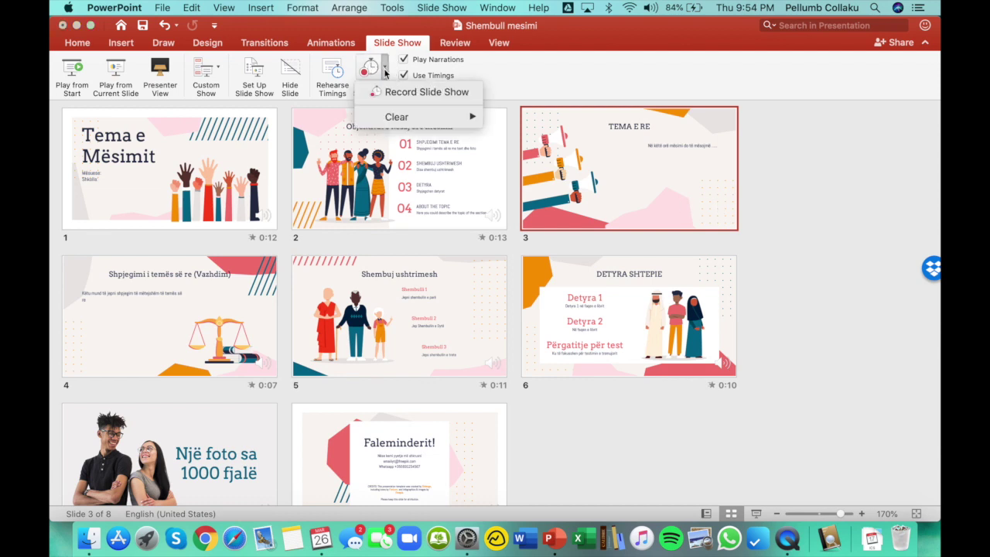
Re-record slide 3's narration and save its new 0:14 timing.
left_click(401, 93)
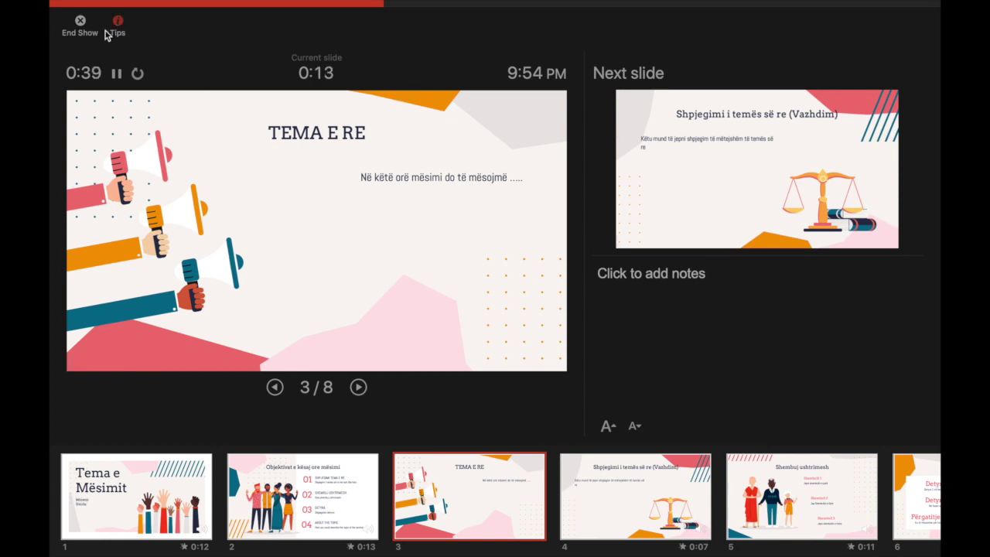
left_click(83, 28)
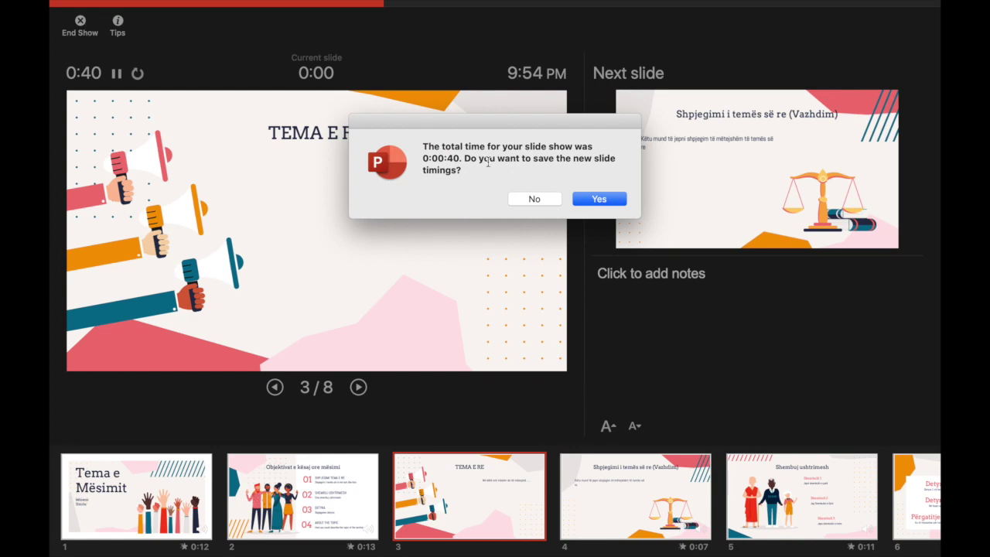
left_click(600, 199)
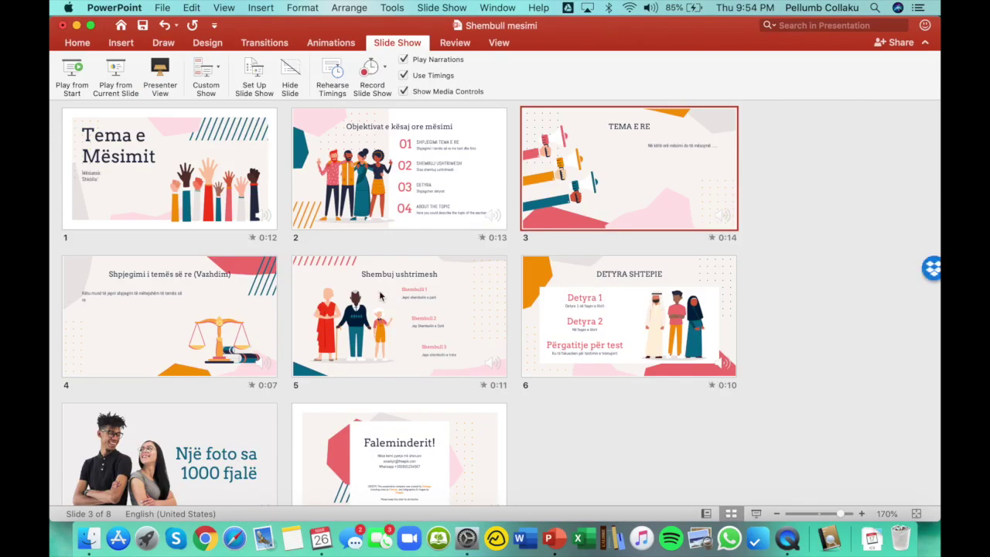
Export as MP4 at Internet Quality, 1280 by 720, with recorded timings and narrations.
scroll(480, 379, "down", 1)
scroll(480, 380, "down", 1)
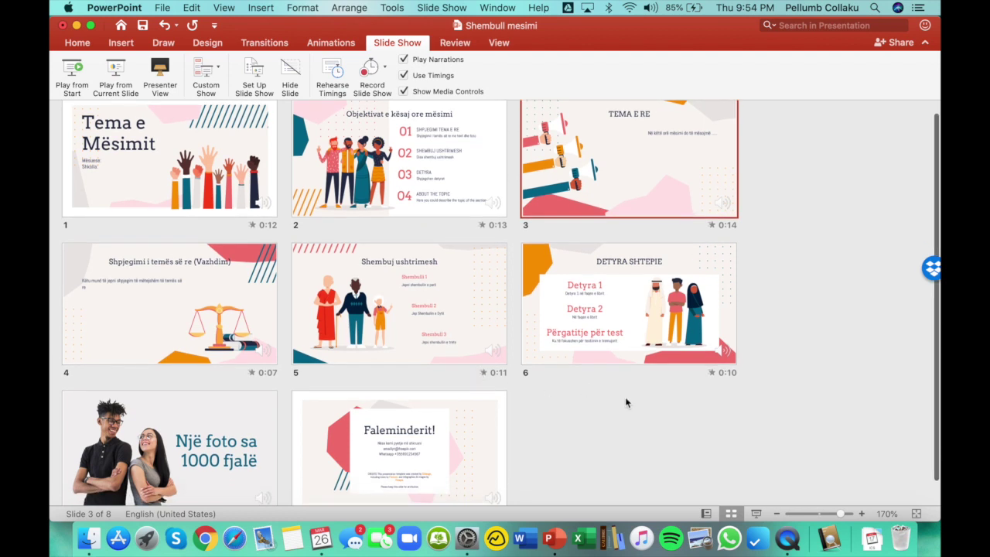
scroll(626, 402, "down", 1)
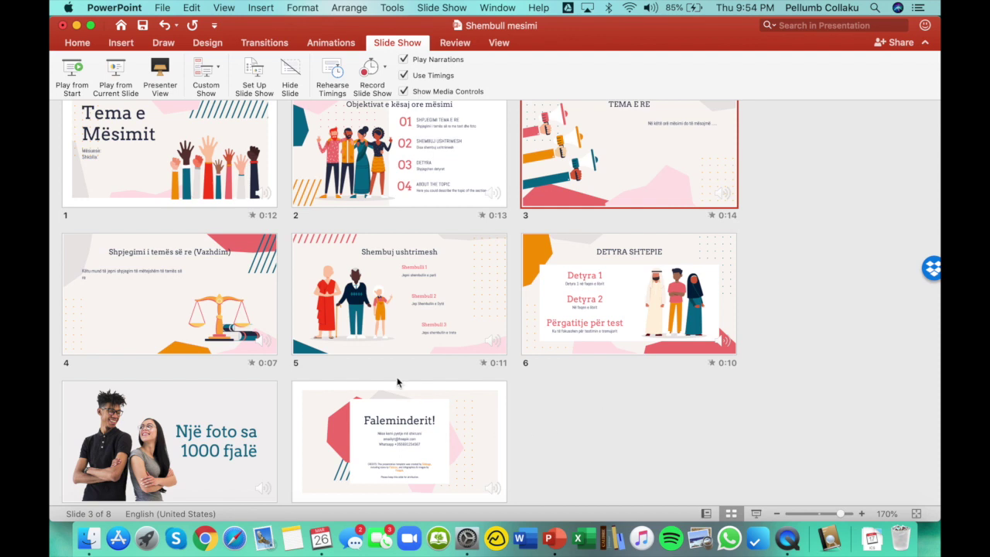
left_click(162, 7)
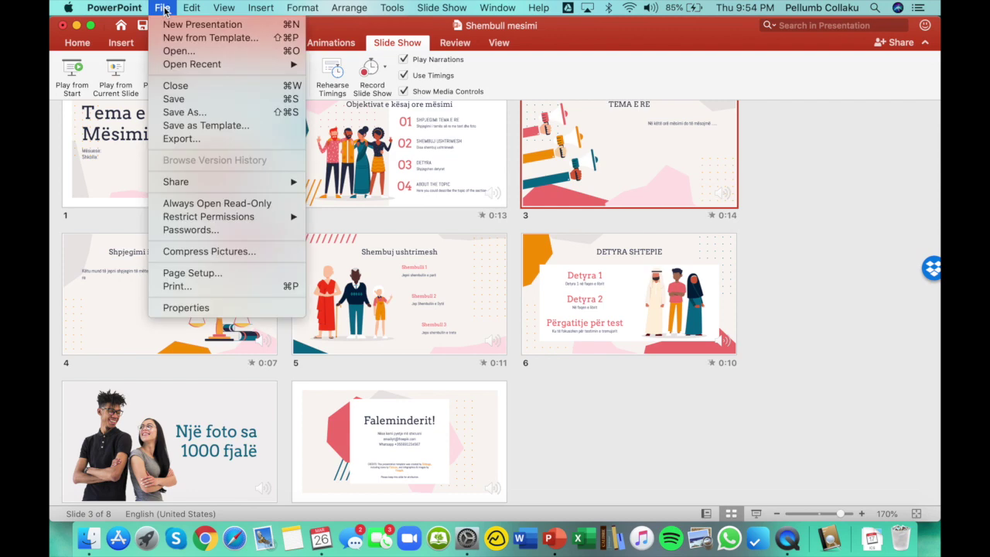
left_click(187, 140)
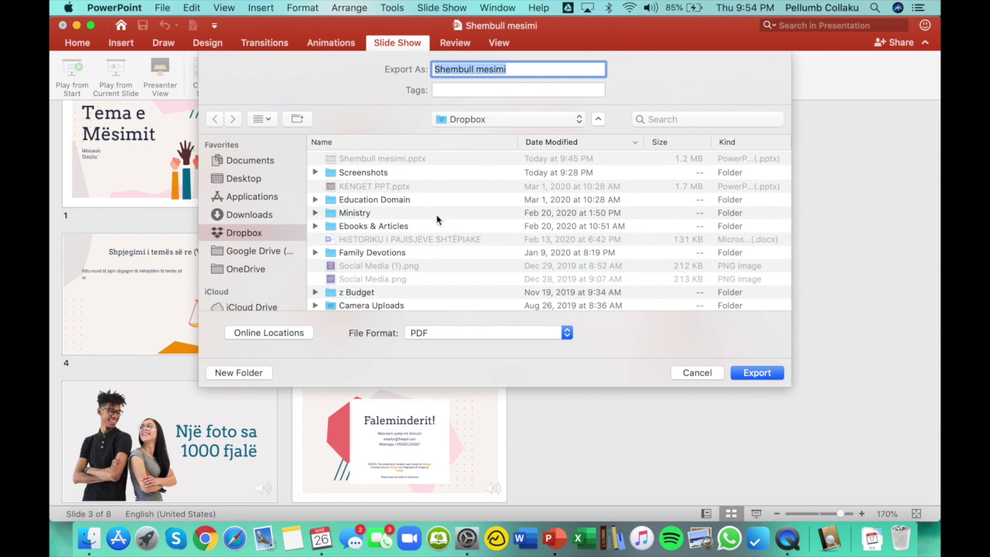
left_click(569, 336)
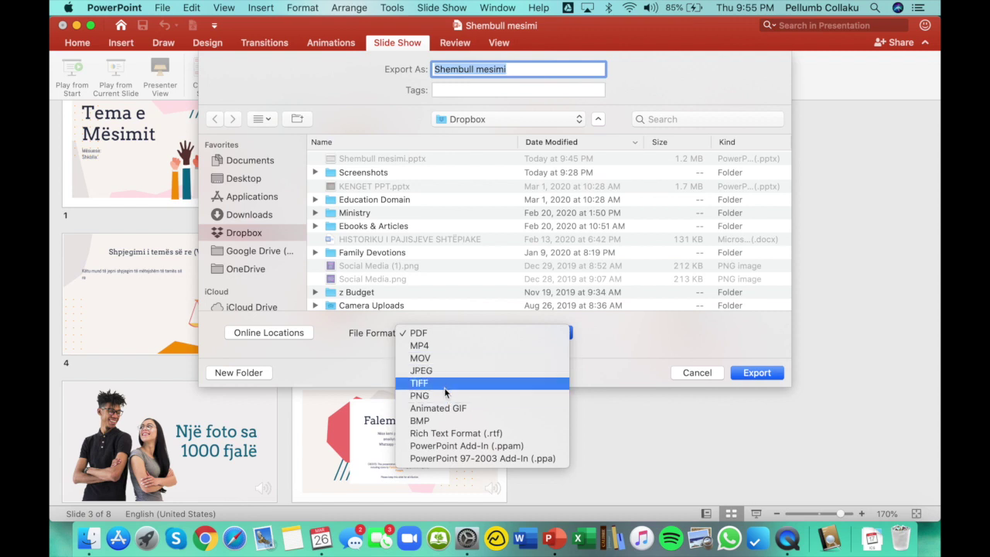
left_click(432, 346)
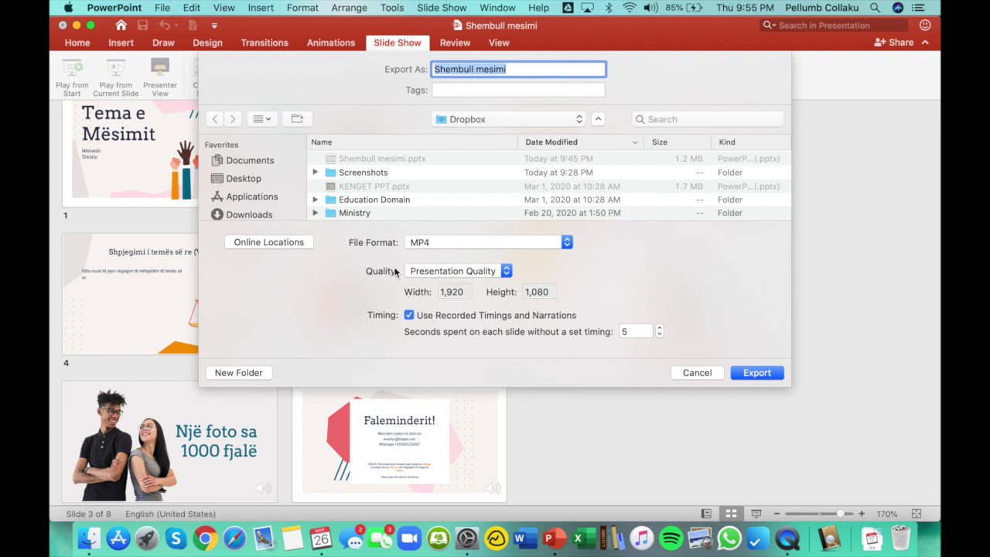
left_click(507, 272)
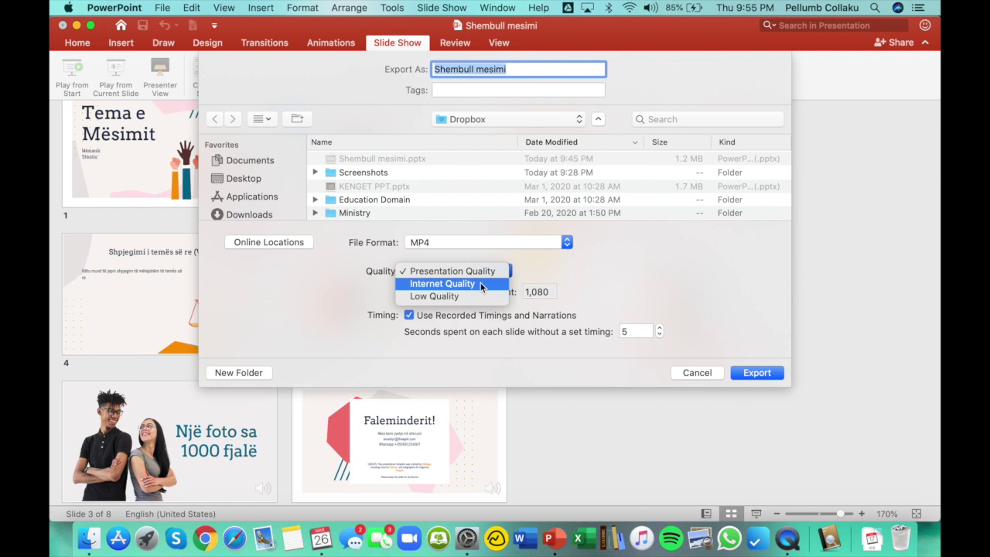
left_click(480, 283)
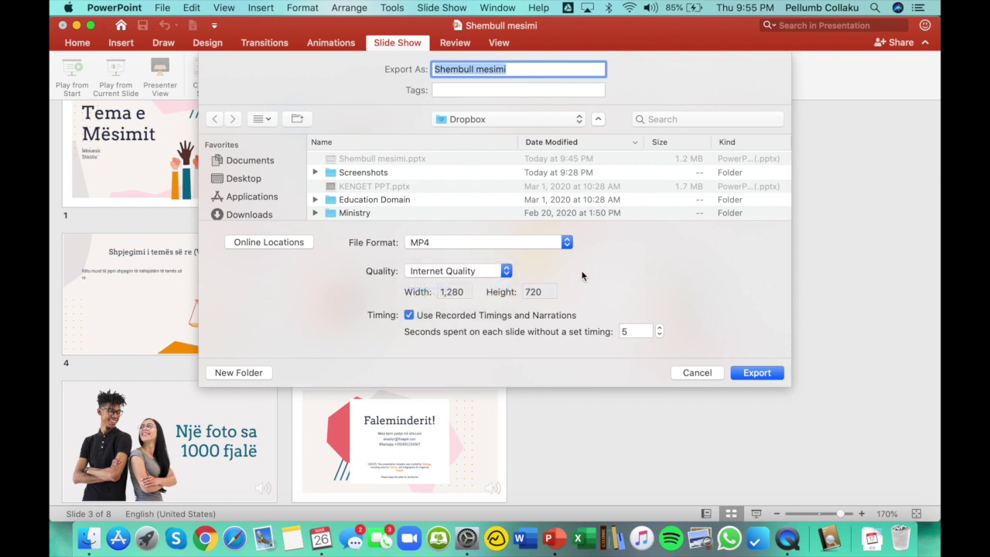
left_click(757, 373)
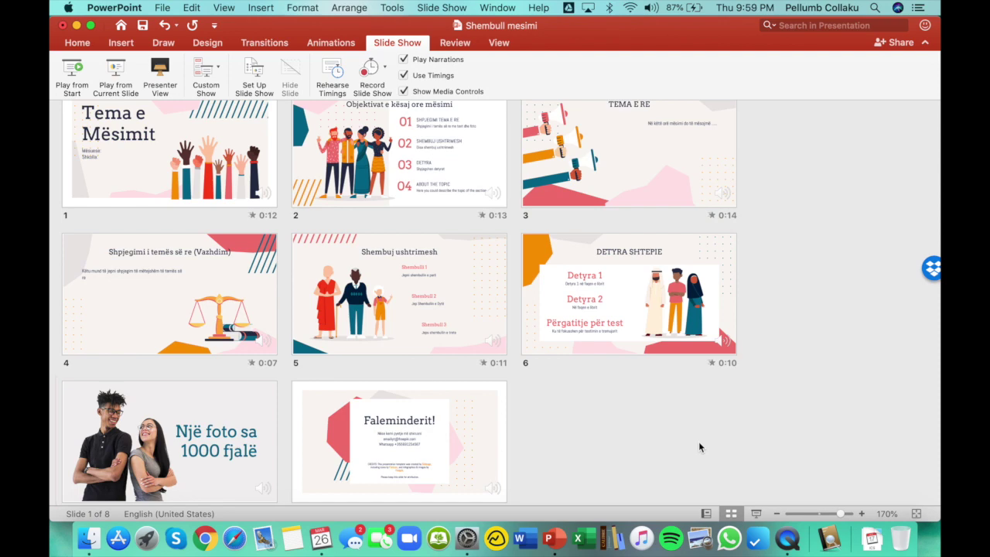
Check the exported 15.2 MB Shembull mesimi.mp4 in Finder's Desktop folder.
left_click(89, 538)
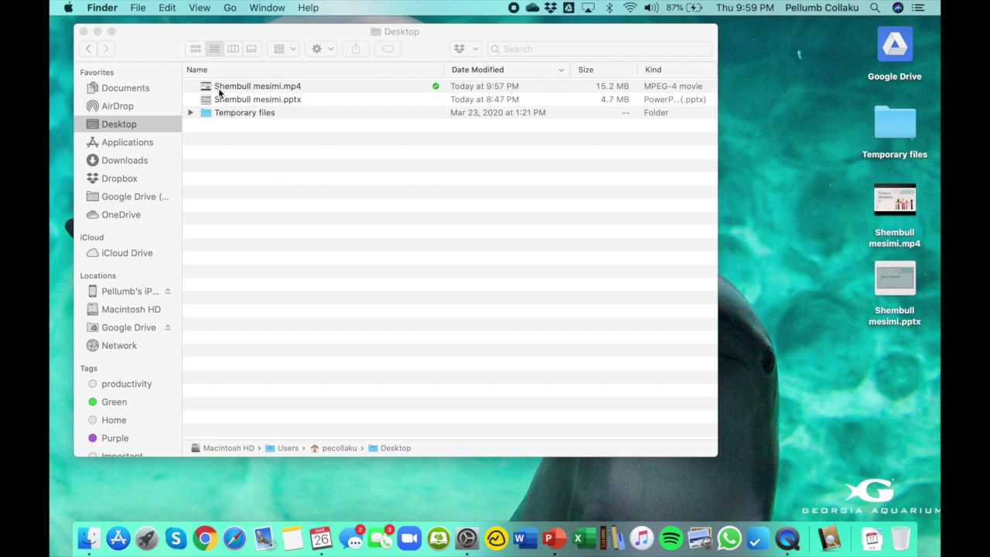
Open Shembull mesimi.mp4 from the Desktop folder in QuickTime Player.
left_click(257, 87)
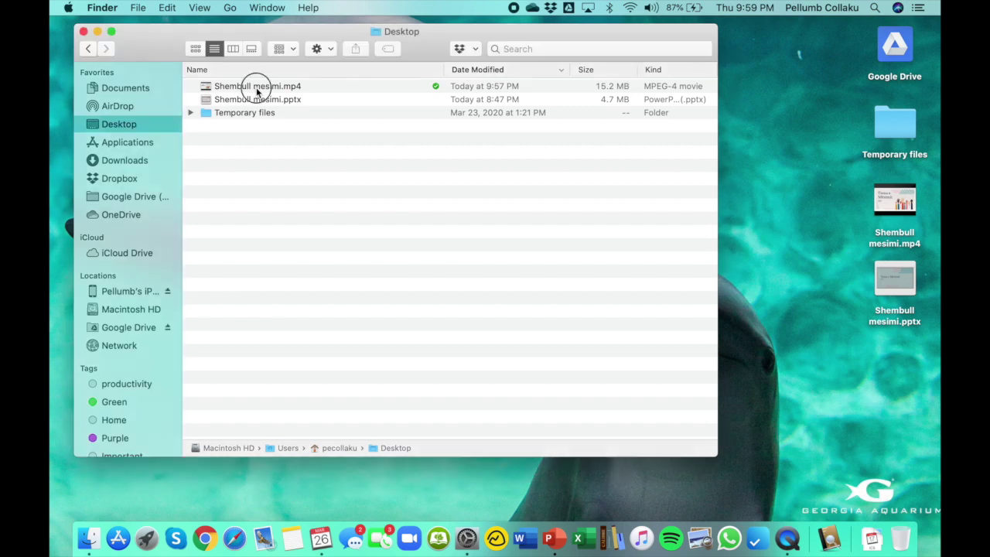
double_click(256, 87)
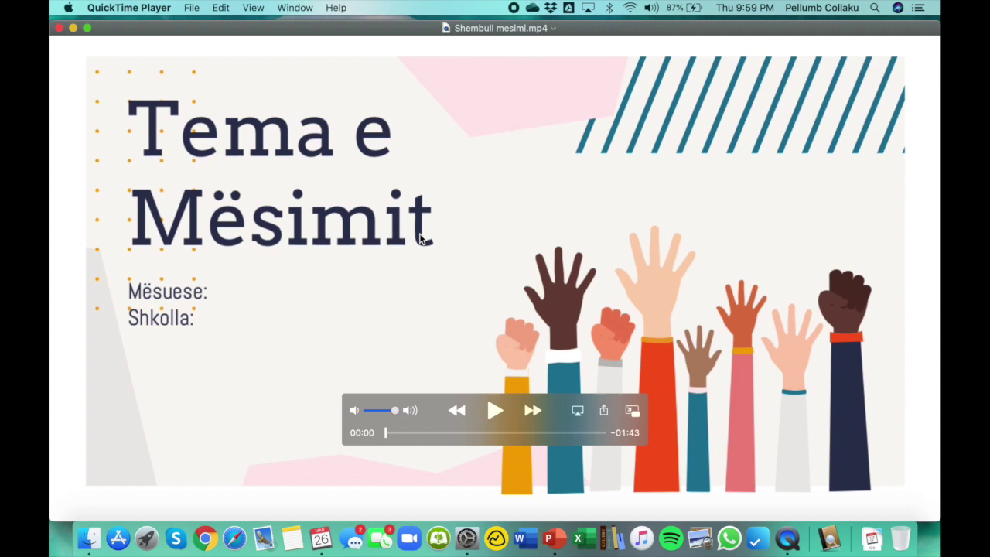
Play the lesson video for about 11 seconds, then close the QuickTime window.
left_click(497, 415)
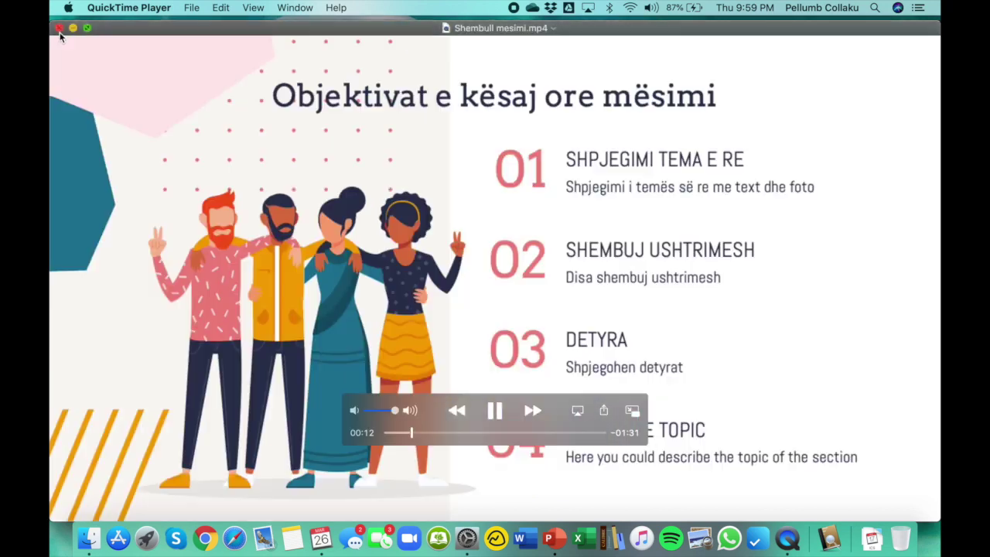
left_click(60, 29)
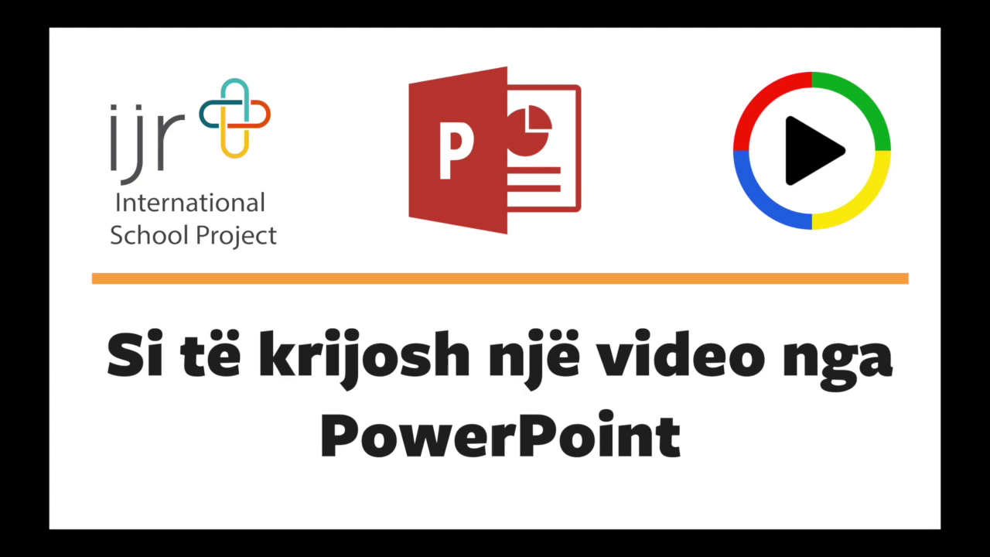